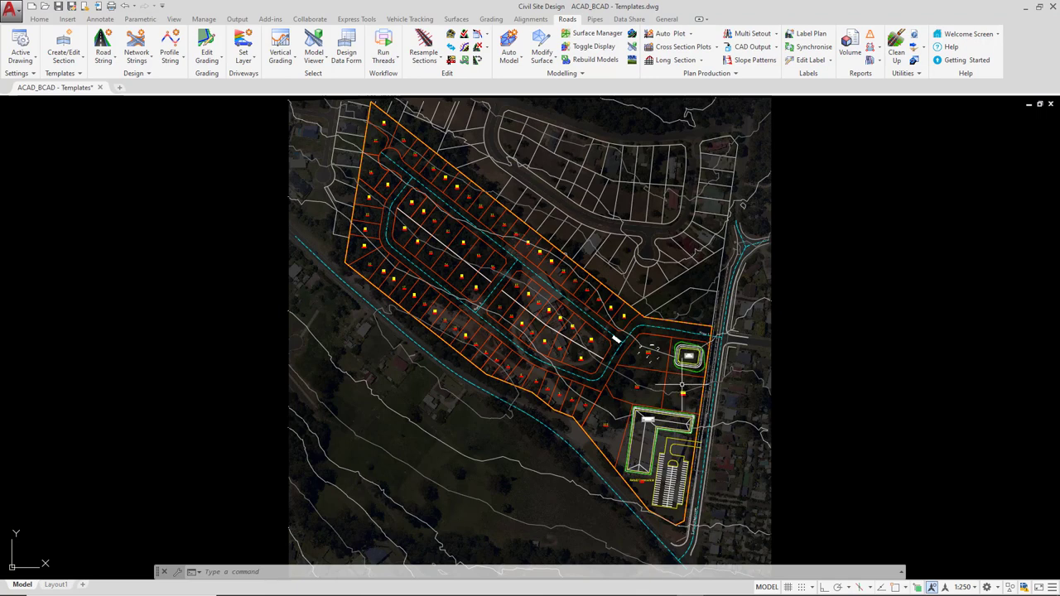
# Step: Launch Edit Grading from the Roads ribbon
pyautogui.click(206, 43)
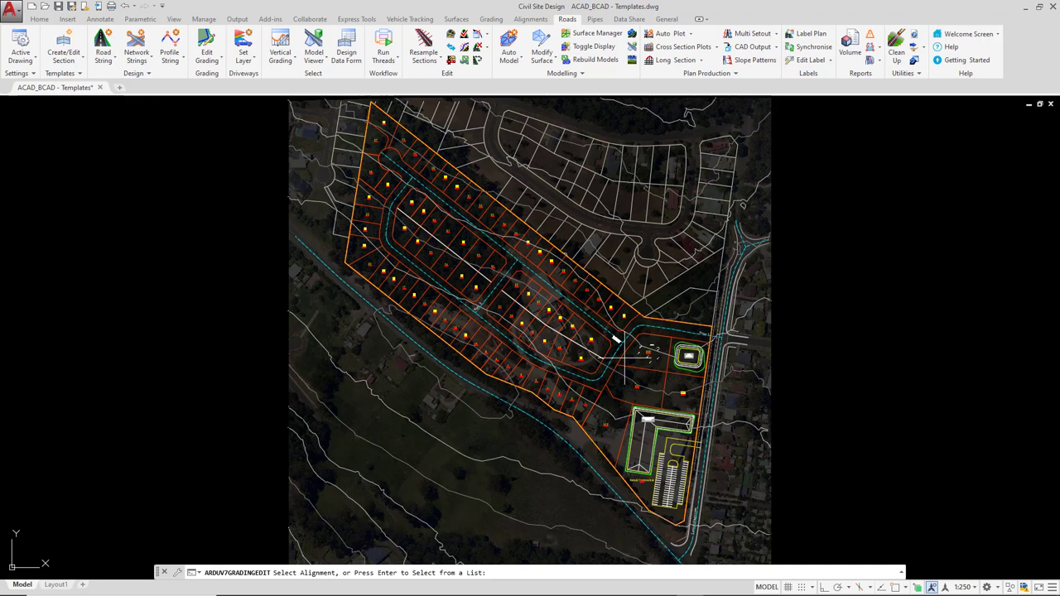
# Step: Pick the Building Platform grading, review its template setting, then close the Grading dialog
pyautogui.click(646, 418)
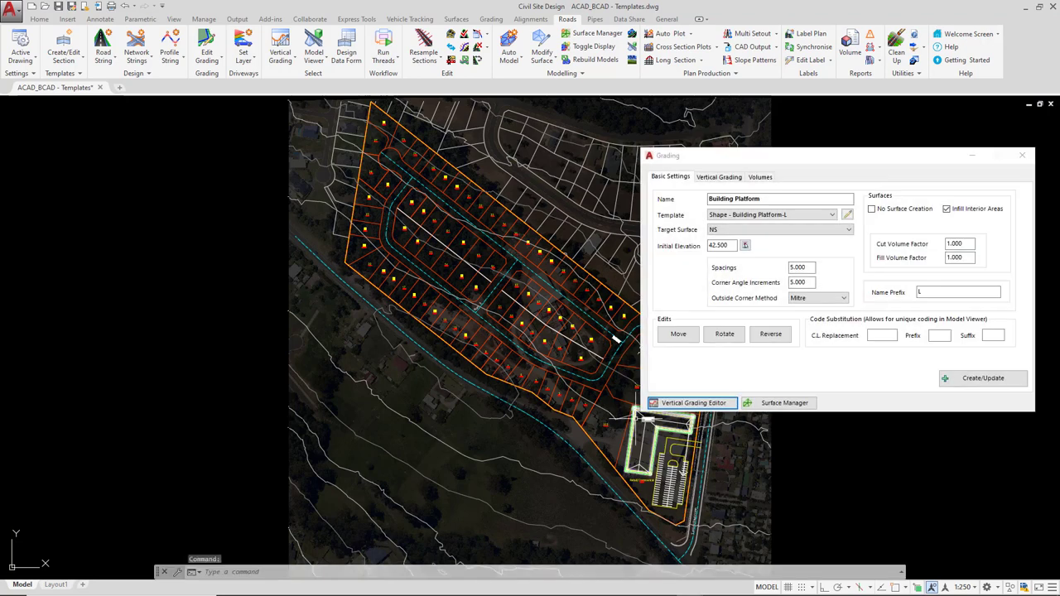
pyautogui.click(848, 215)
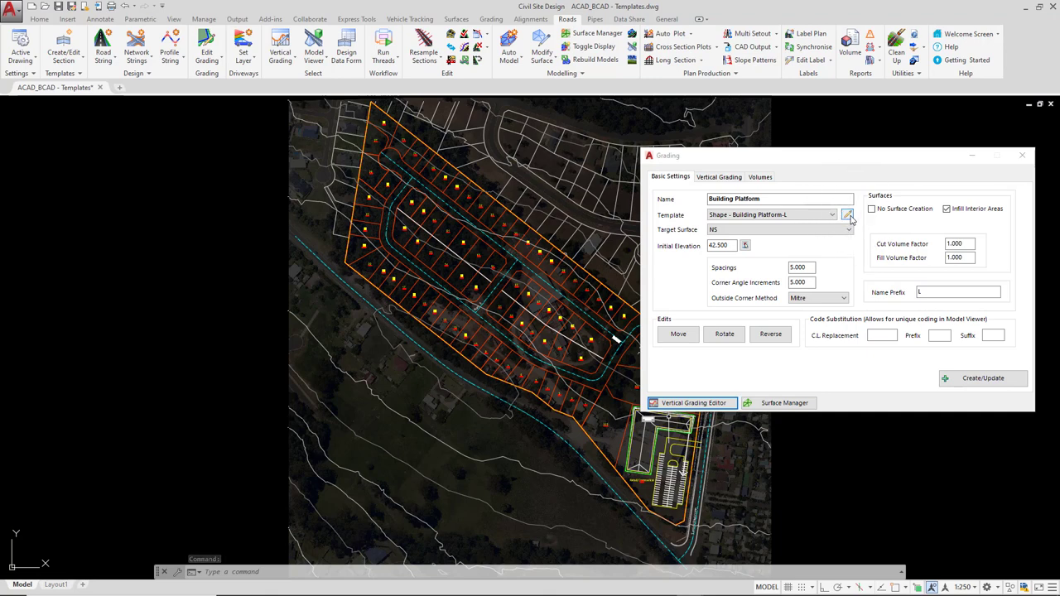
pyautogui.click(1023, 155)
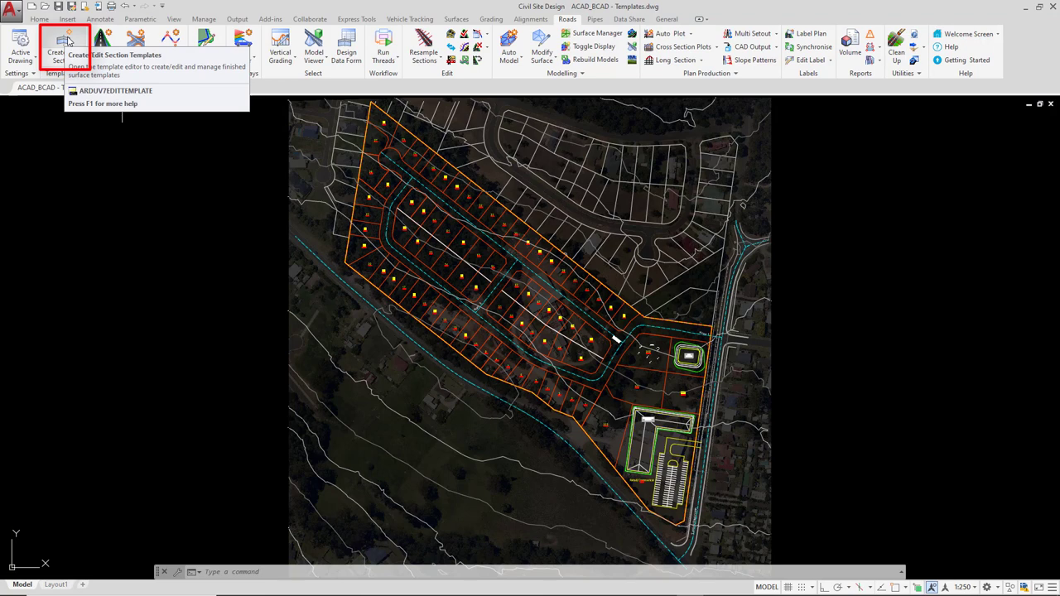
# Step: Open Create/Edit Section to display the Local Road - 6m template in the Editing Template dialog
pyautogui.click(68, 40)
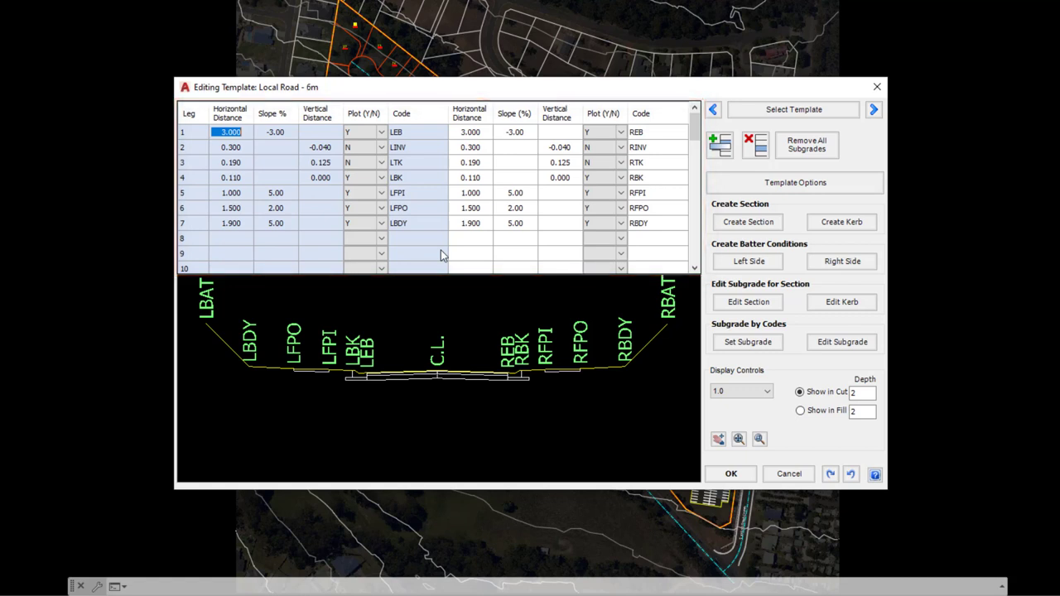
pyautogui.click(444, 416)
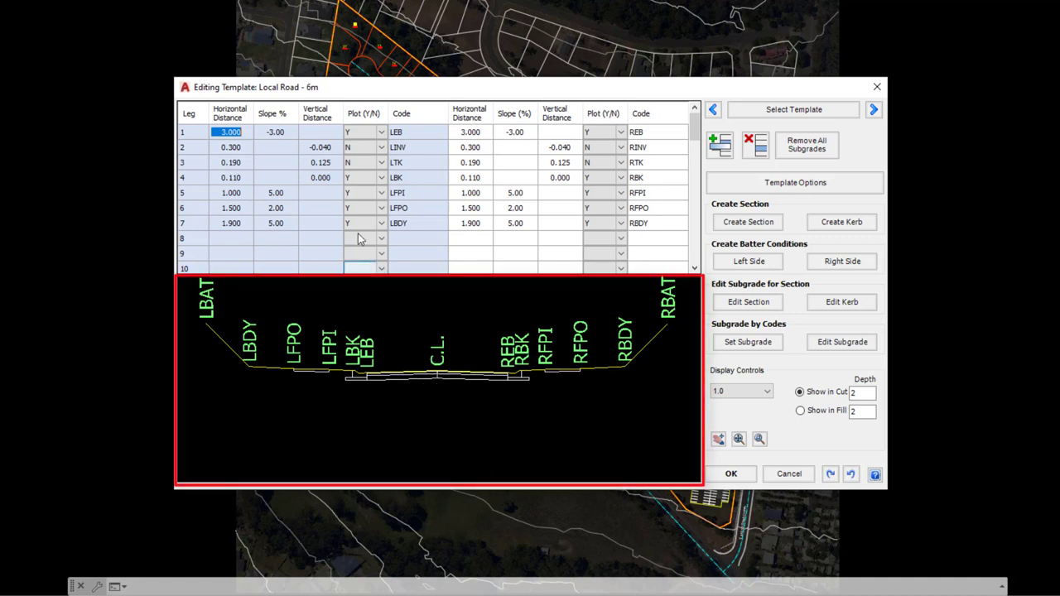
pyautogui.click(247, 132)
pyautogui.write('6')
pyautogui.press('Return')
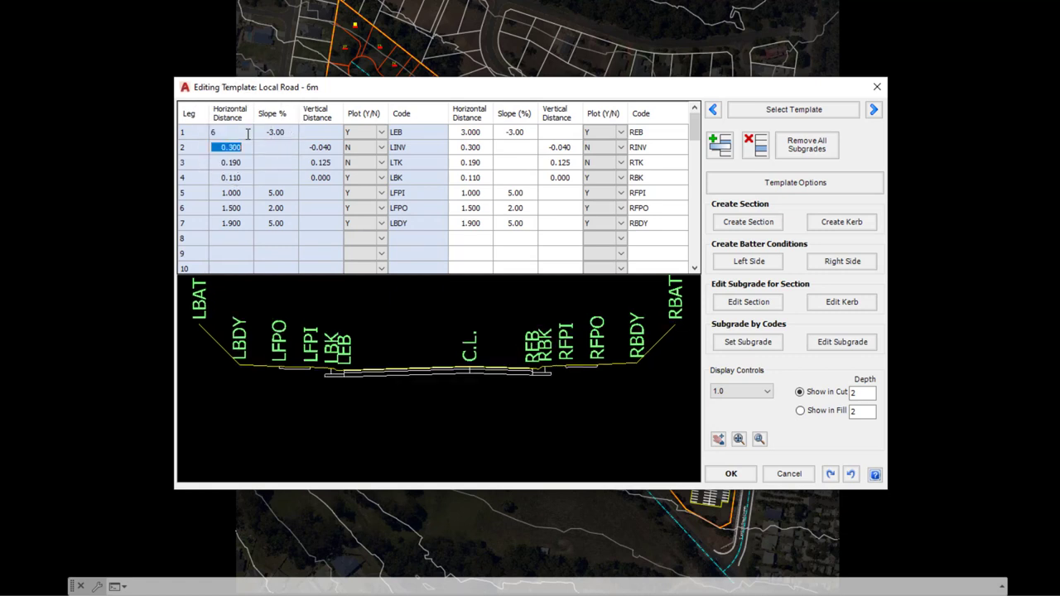
pyautogui.click(229, 132)
pyautogui.write('3')
pyautogui.press('Return')
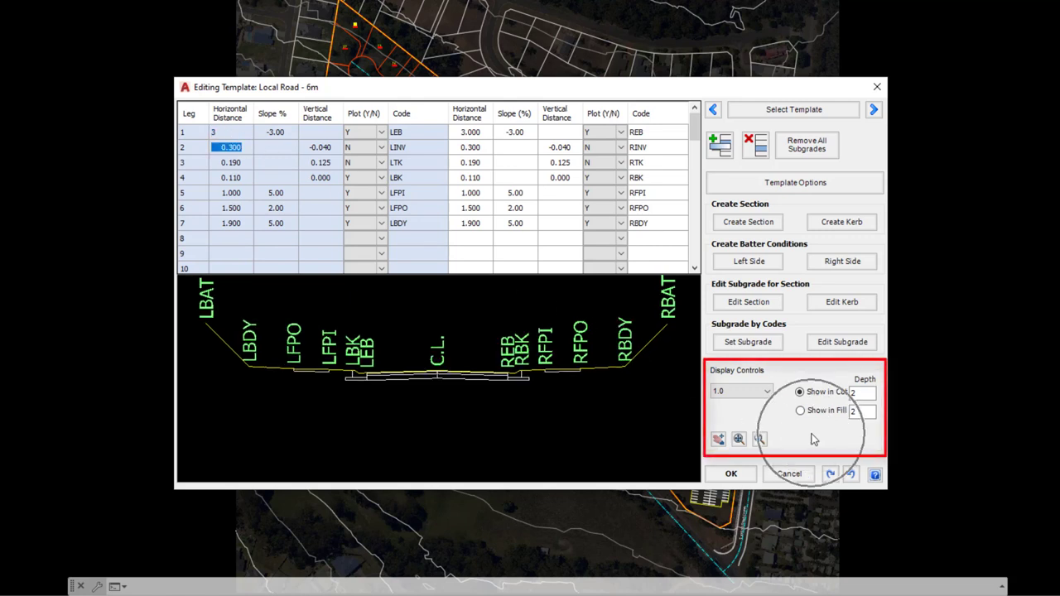
pyautogui.click(765, 393)
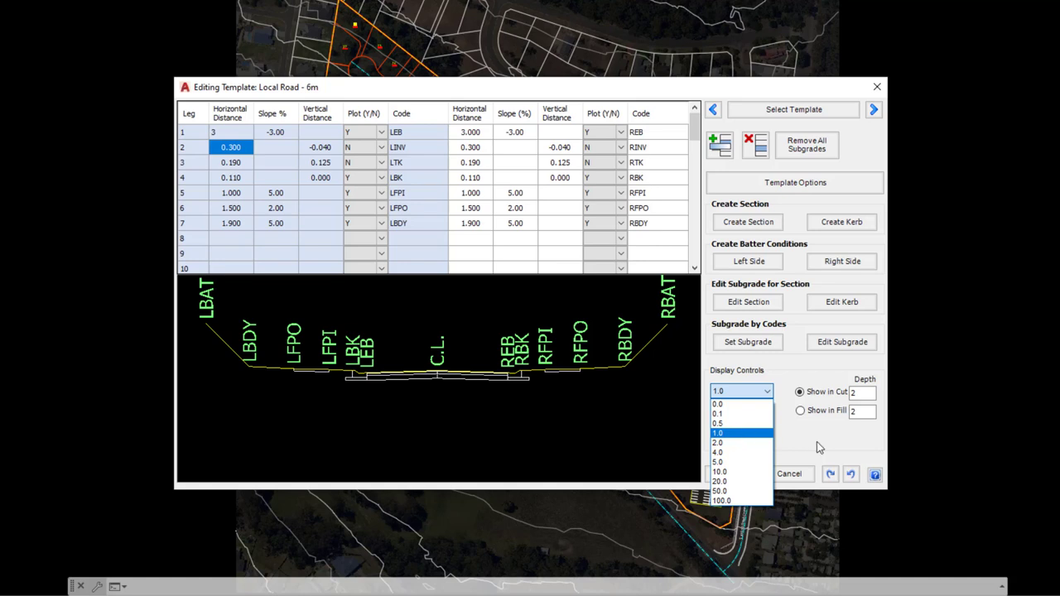
pyautogui.click(739, 434)
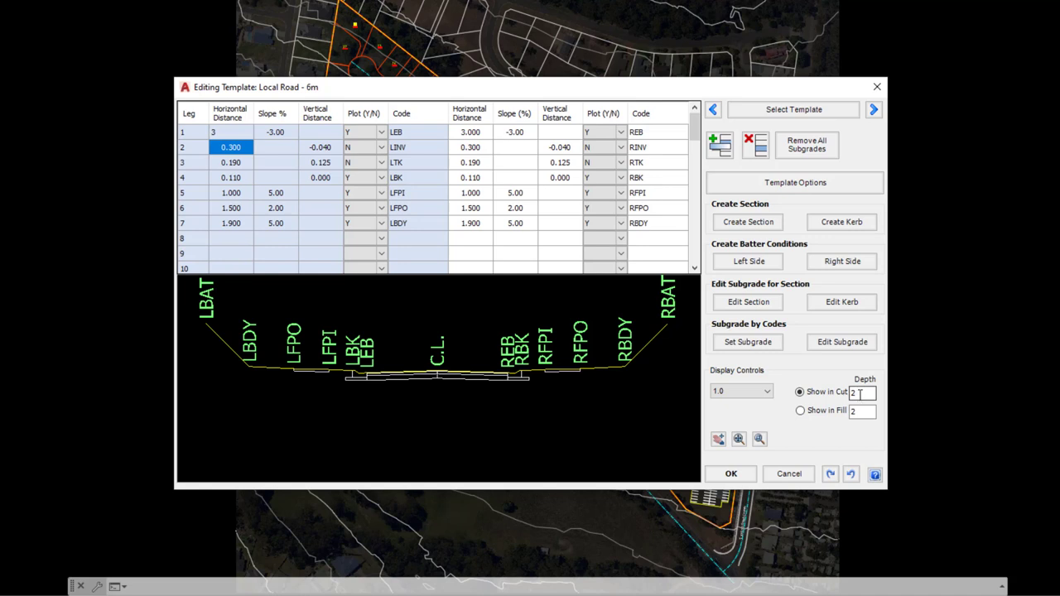
pyautogui.click(822, 416)
pyautogui.click(815, 394)
pyautogui.scroll(4, 454, 315)
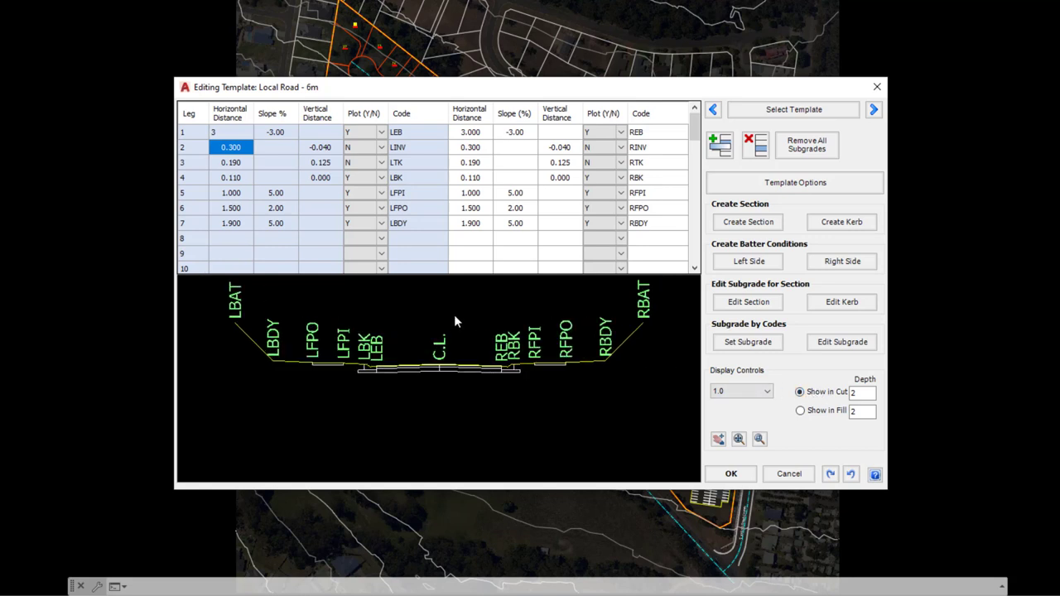
pyautogui.scroll(-5, 454, 321)
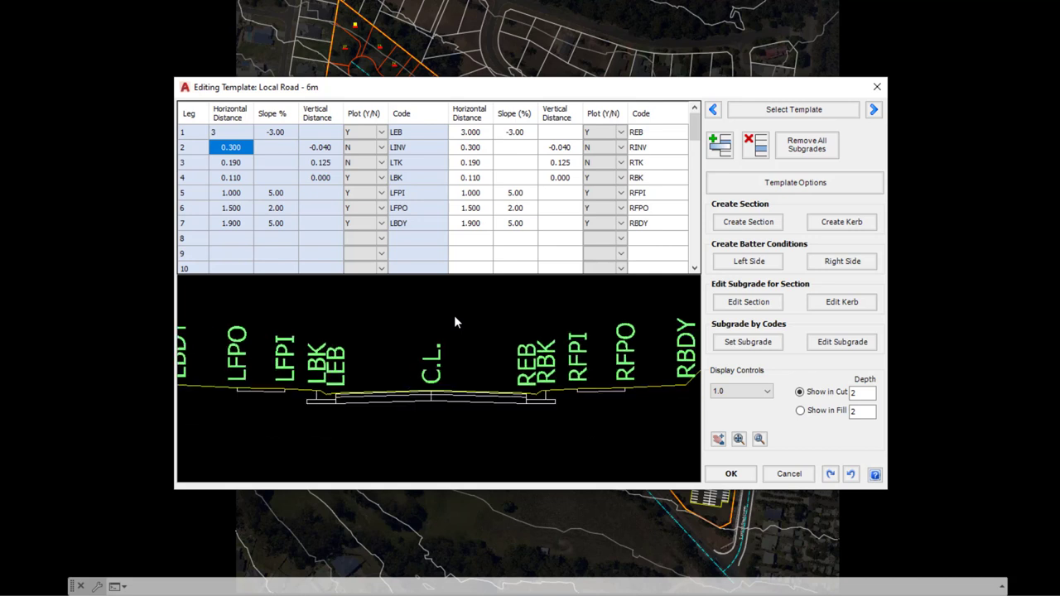
pyautogui.moveTo(464, 311); pyautogui.dragTo(458, 341, button='middle')
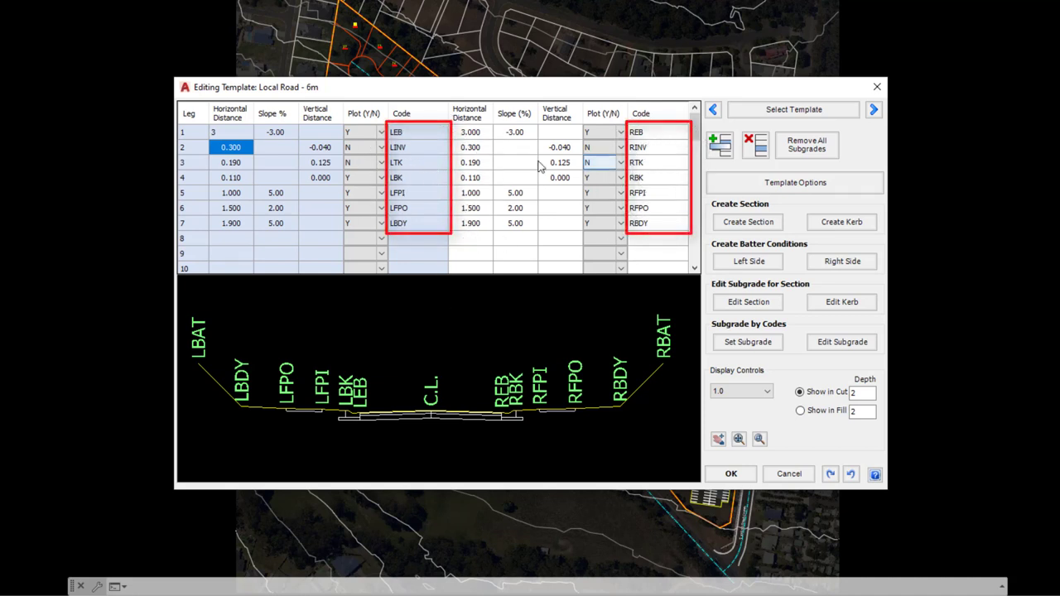
# Step: Step through the LINV, LBK, LFPI, LFPO and LBDY leg codes in the template table
pyautogui.click(401, 148)
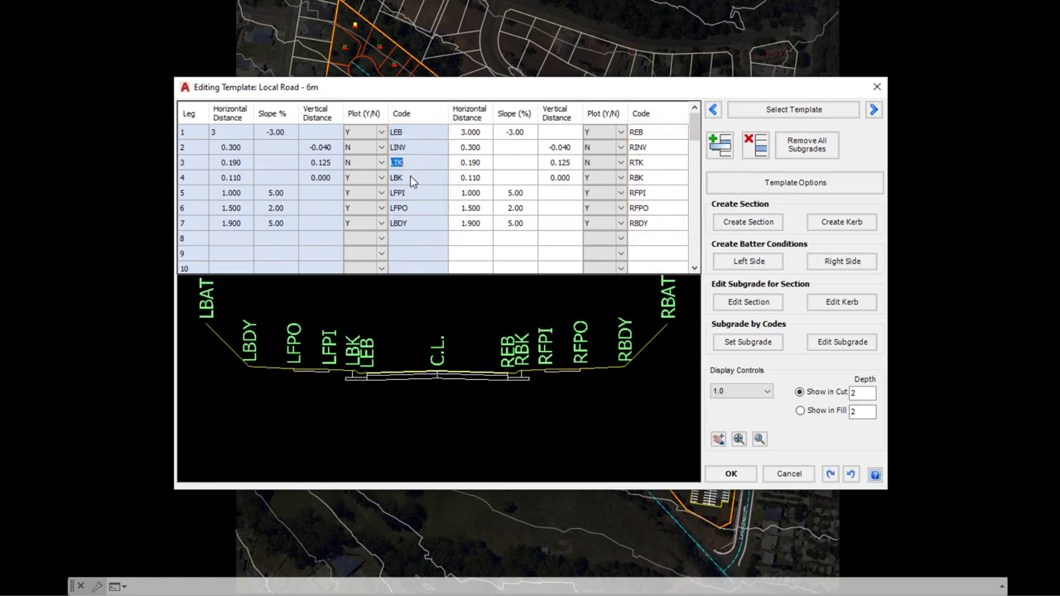
pyautogui.click(411, 179)
pyautogui.click(411, 194)
pyautogui.click(414, 210)
pyautogui.click(419, 225)
# Step: Select the LTK code and zoom the preview onto the centre-line pavement layers
pyautogui.click(416, 164)
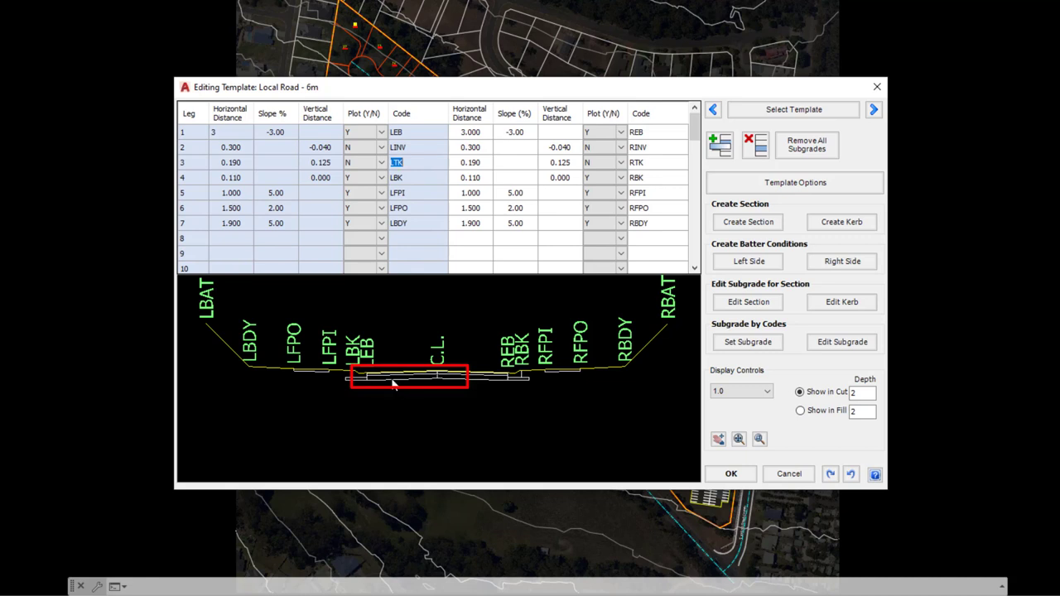
pyautogui.scroll(4, 393, 382)
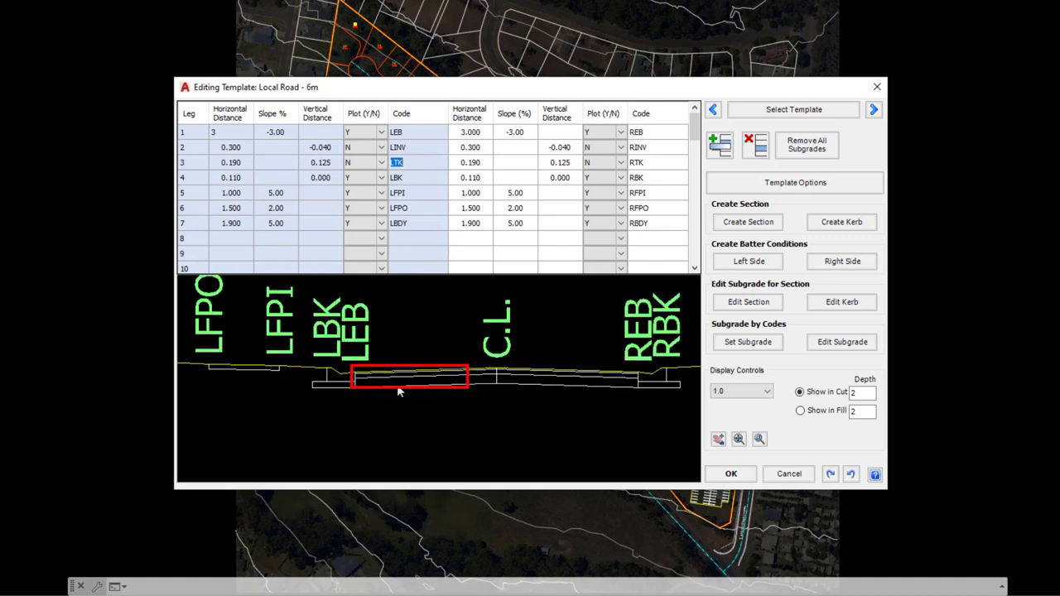
pyautogui.click(421, 389)
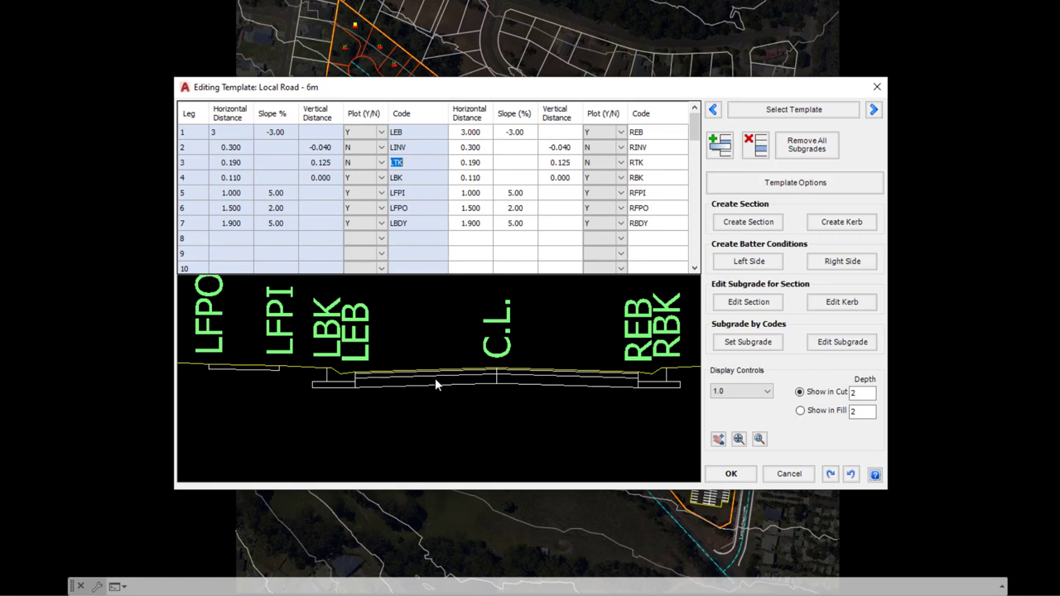
# Step: Select the LBDY, LFPO and LBK codes to redraw the full section with LBAT and RBAT batters
pyautogui.click(424, 222)
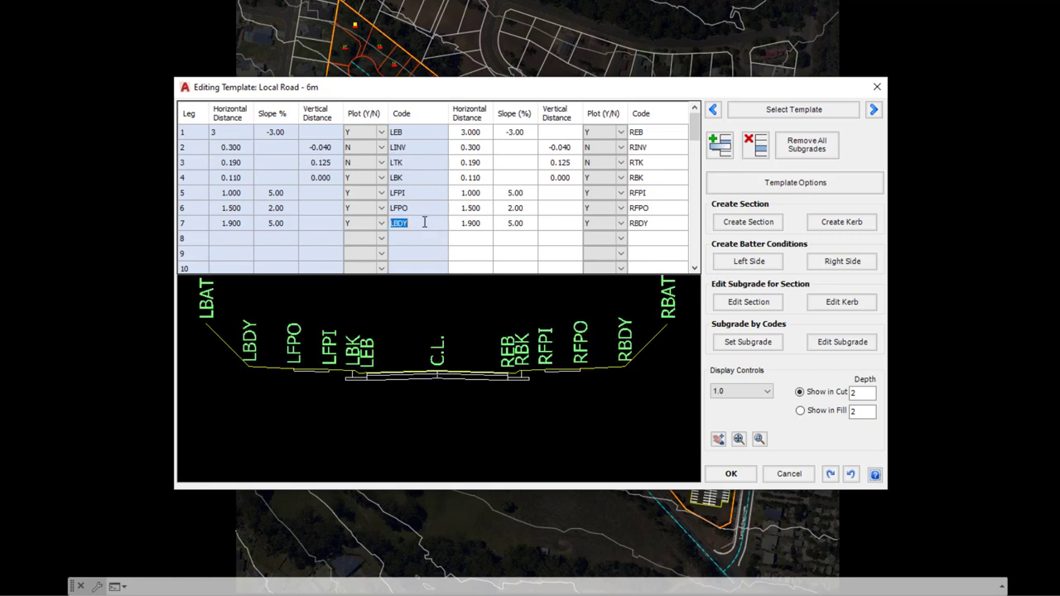
pyautogui.click(421, 209)
pyautogui.click(418, 179)
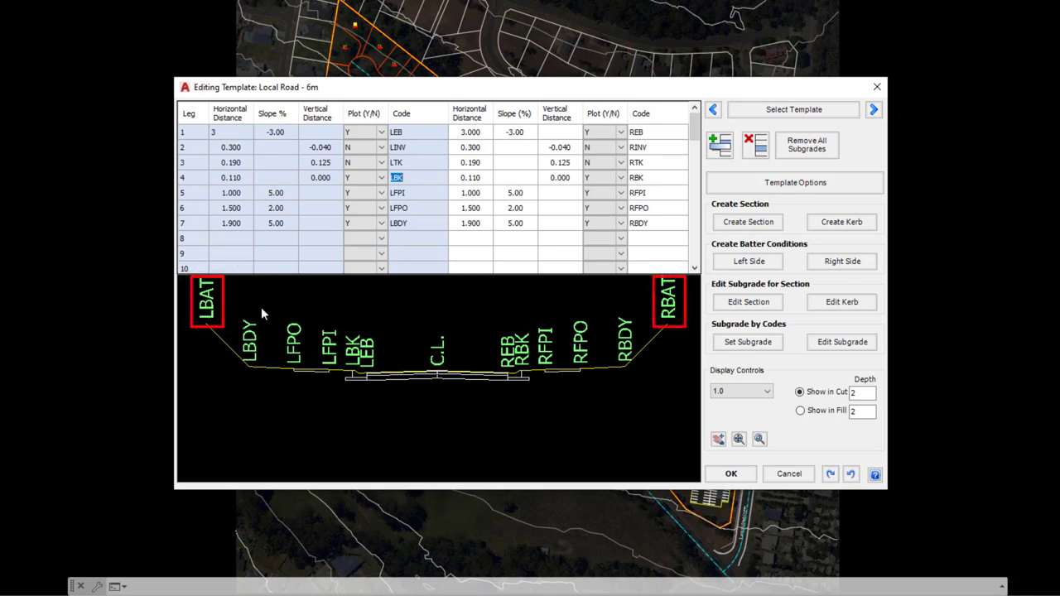
pyautogui.click(667, 310)
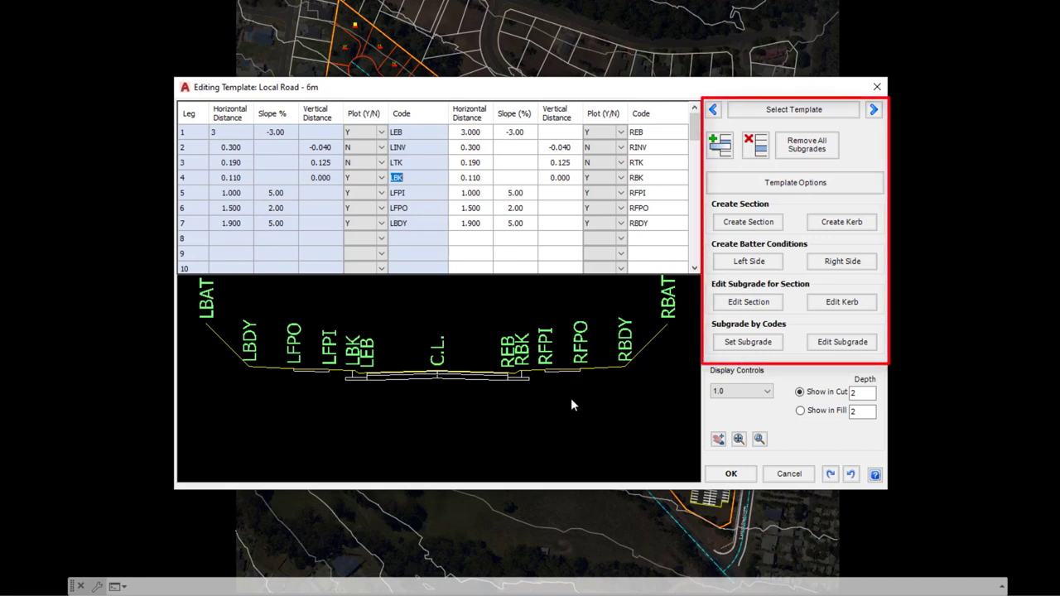
# Step: Browse the Local and Public templates in Select Template, then cancel to keep Local Road - 6m
pyautogui.click(779, 121)
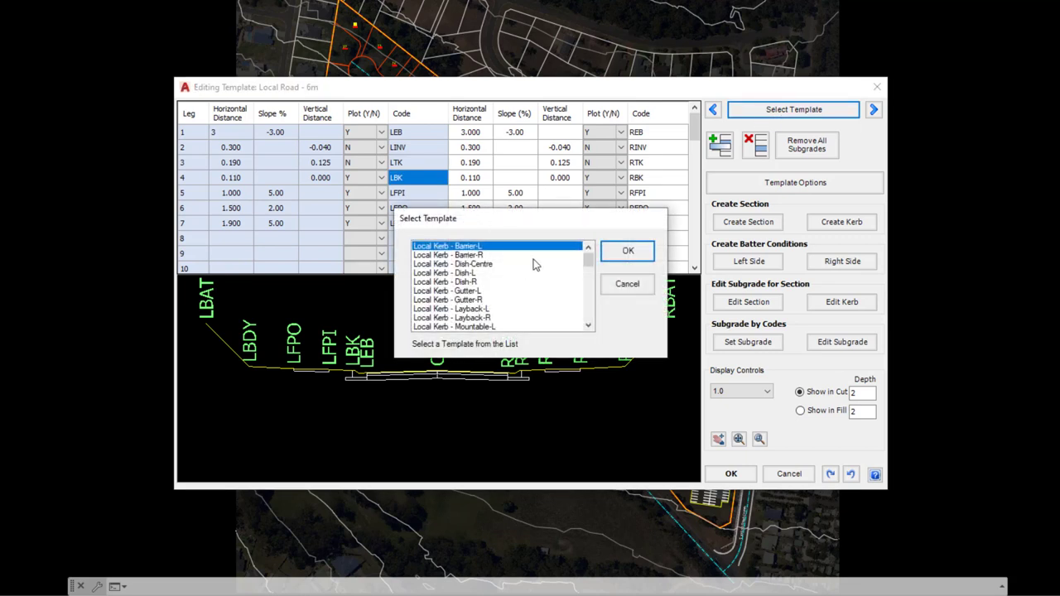
pyautogui.moveTo(587, 255); pyautogui.dragTo(588, 284)
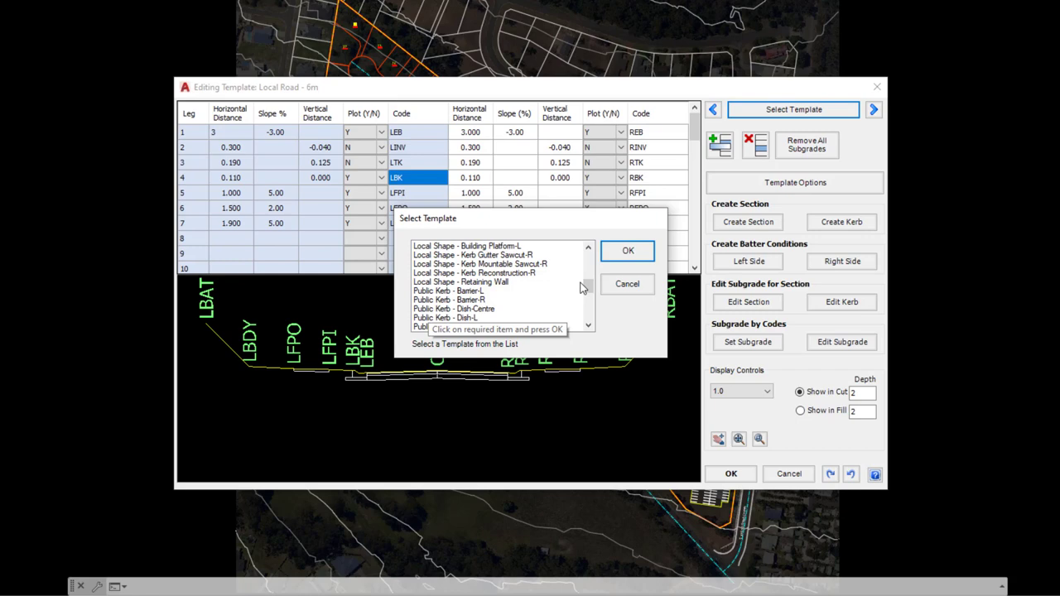
pyautogui.moveTo(588, 286)
pyautogui.mouseDown()
pyautogui.moveTo(591, 322)
pyautogui.moveTo(594, 282)
pyautogui.mouseUp()
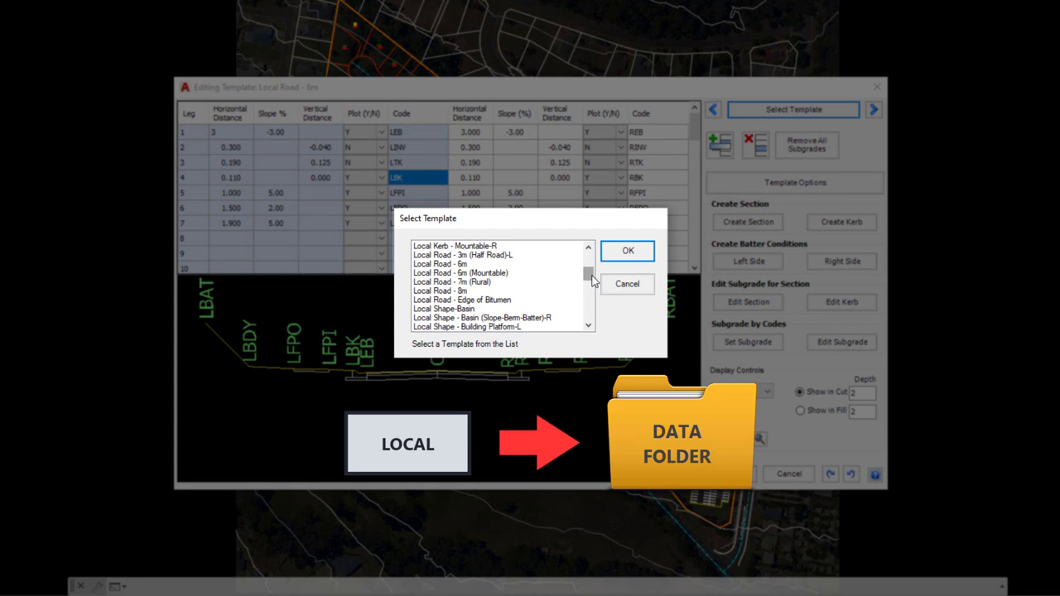
pyautogui.moveTo(593, 282); pyautogui.dragTo(589, 307)
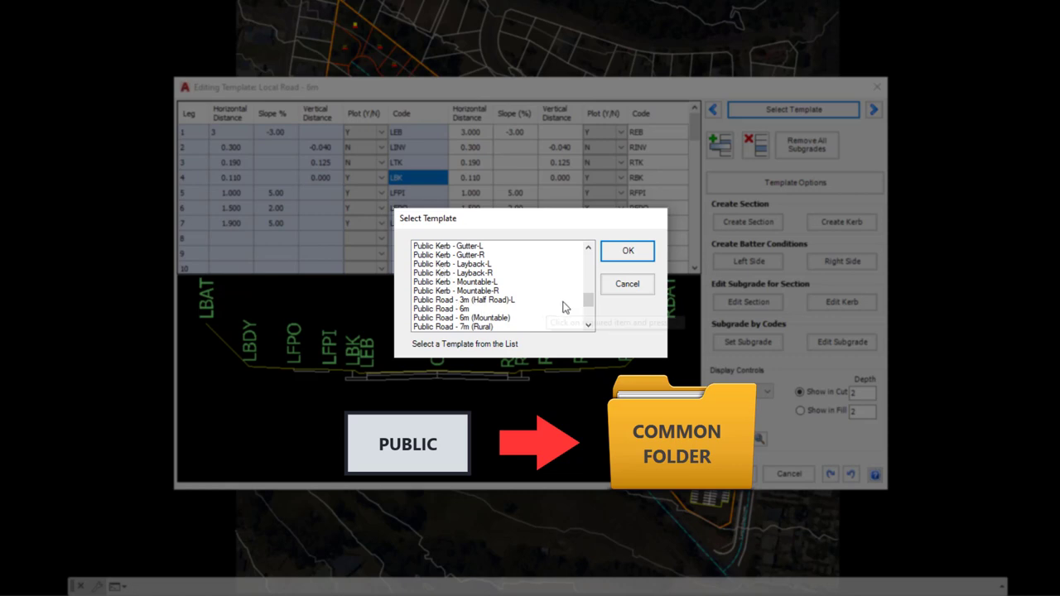
pyautogui.moveTo(589, 307)
pyautogui.mouseDown()
pyautogui.moveTo(590, 322)
pyautogui.moveTo(592, 295)
pyautogui.mouseUp()
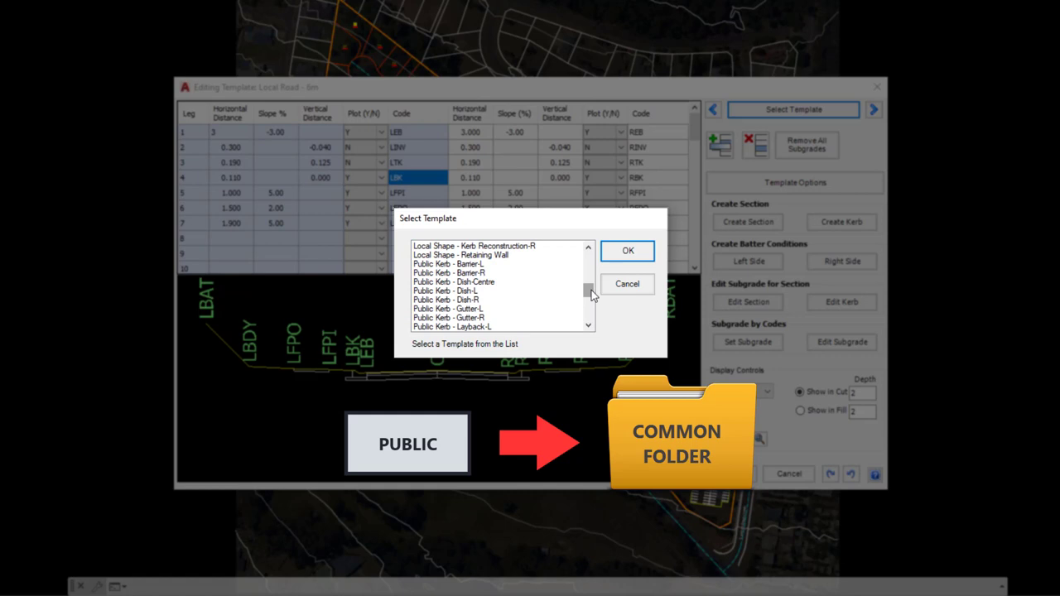
pyautogui.moveTo(592, 296); pyautogui.dragTo(592, 318)
pyautogui.click(626, 287)
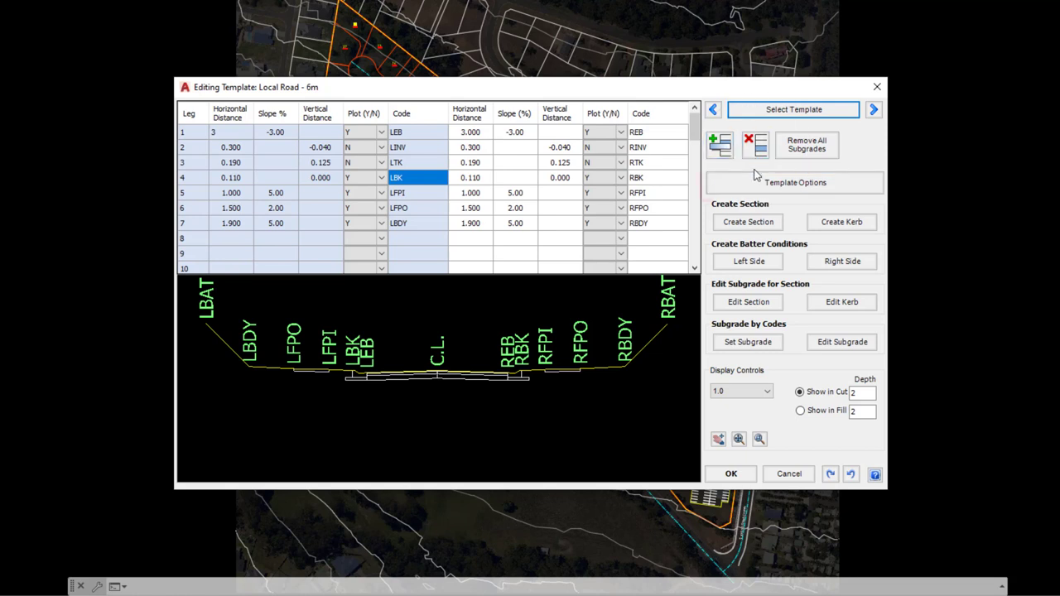
# Step: Open Template Options for the Local Road - 6m template
pyautogui.click(755, 185)
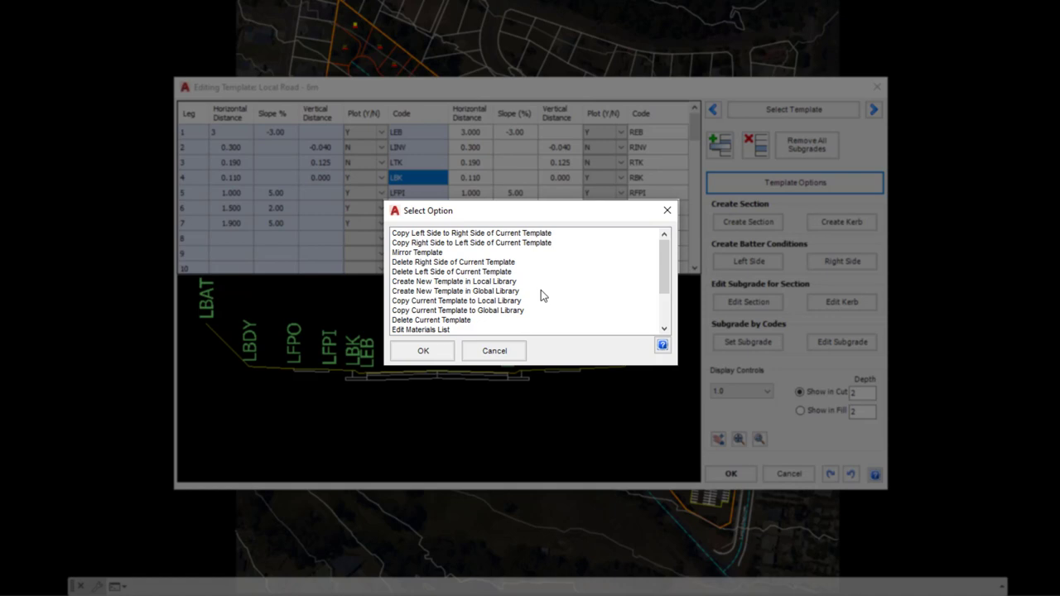
# Step: Review the create, copy, delete and rename template operations, then select Edit Materials List
pyautogui.click(478, 284)
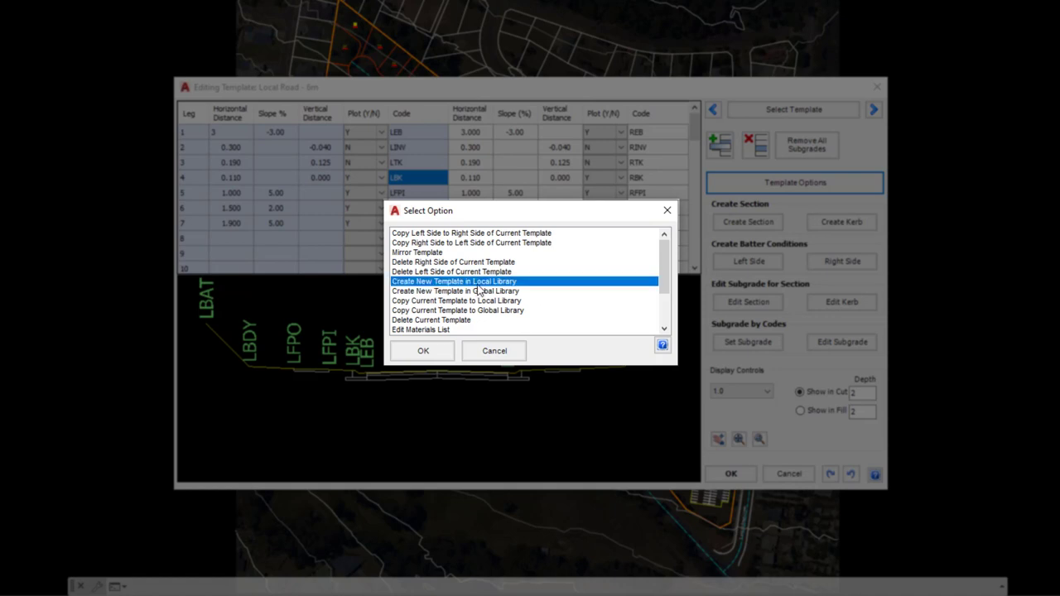
pyautogui.click(534, 292)
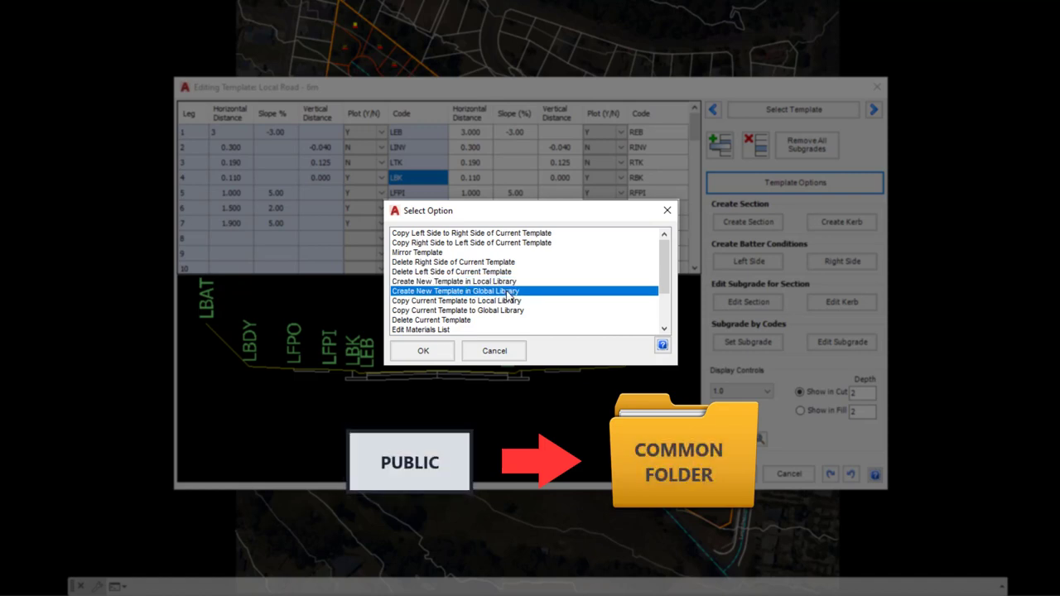
pyautogui.click(509, 301)
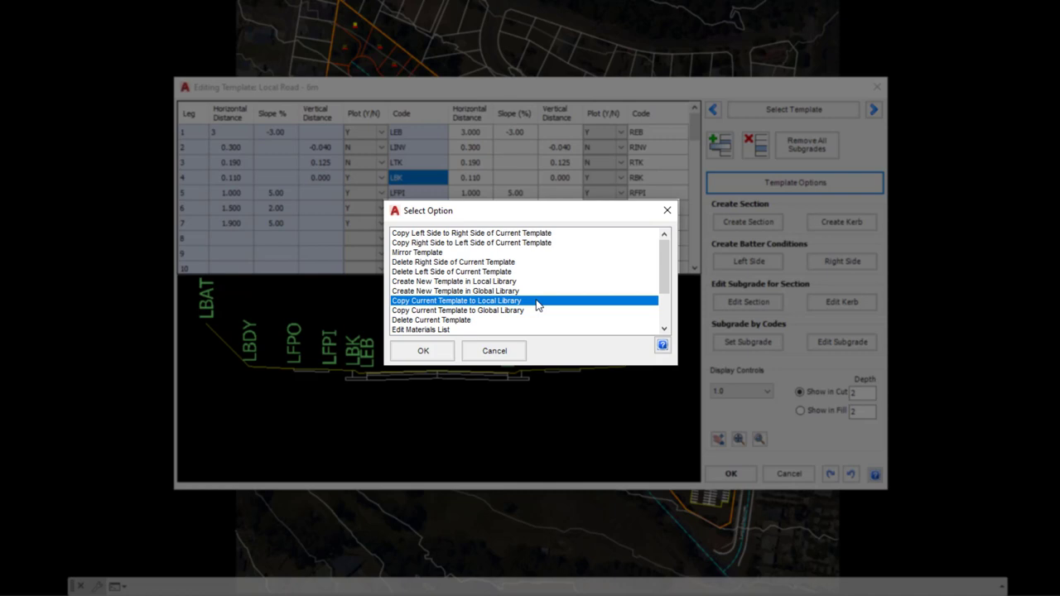
pyautogui.click(537, 310)
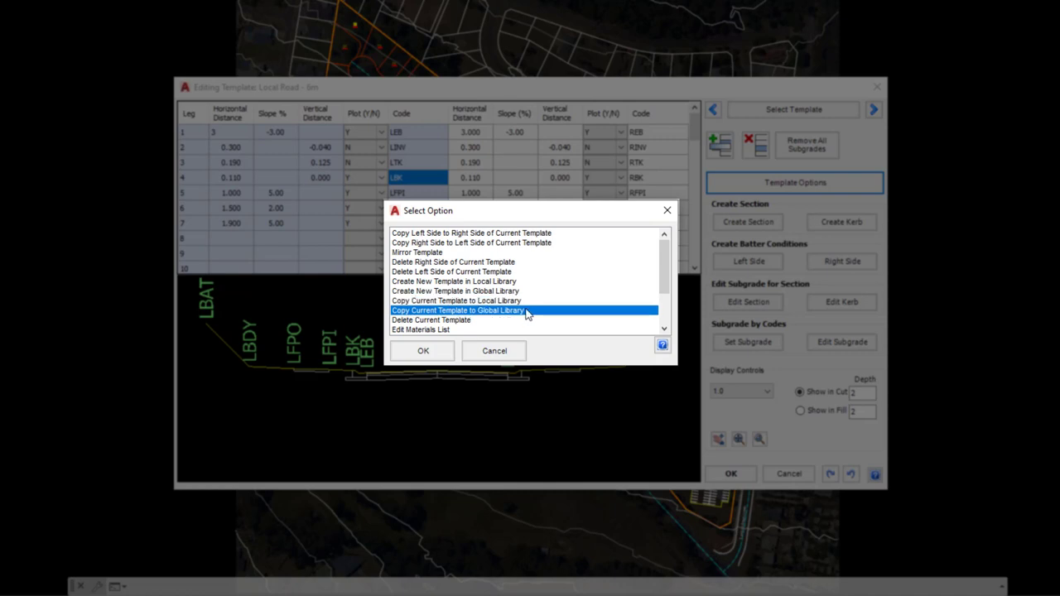
pyautogui.scroll(-2, 527, 314)
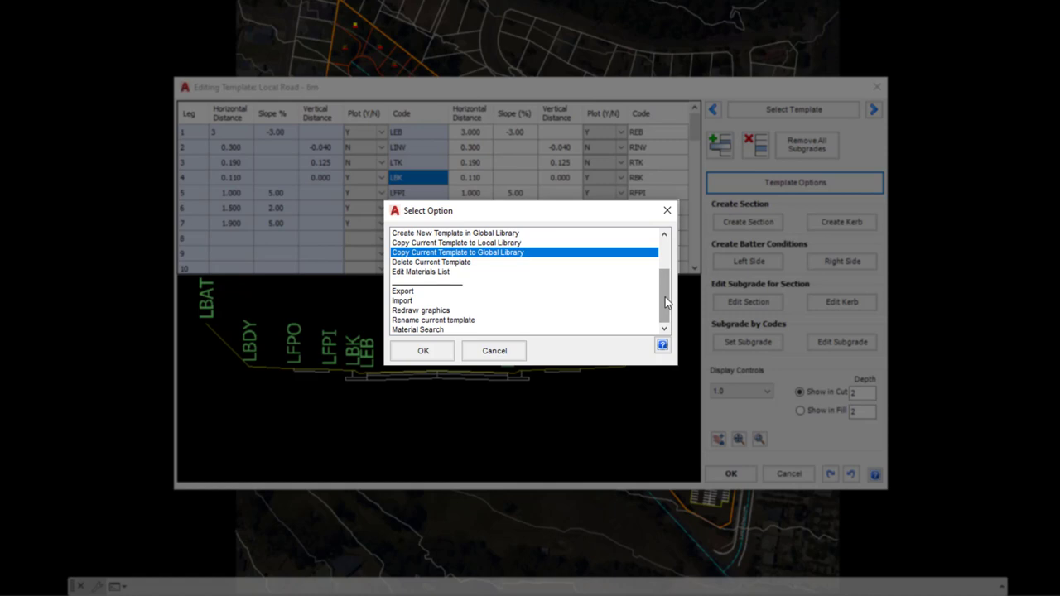
pyautogui.click(454, 264)
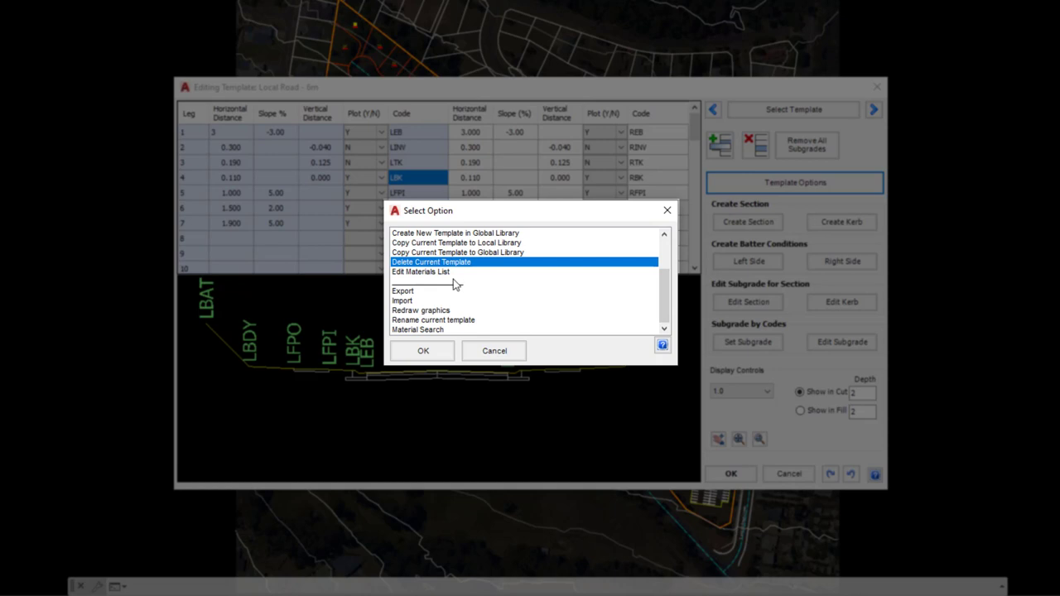
pyautogui.click(424, 321)
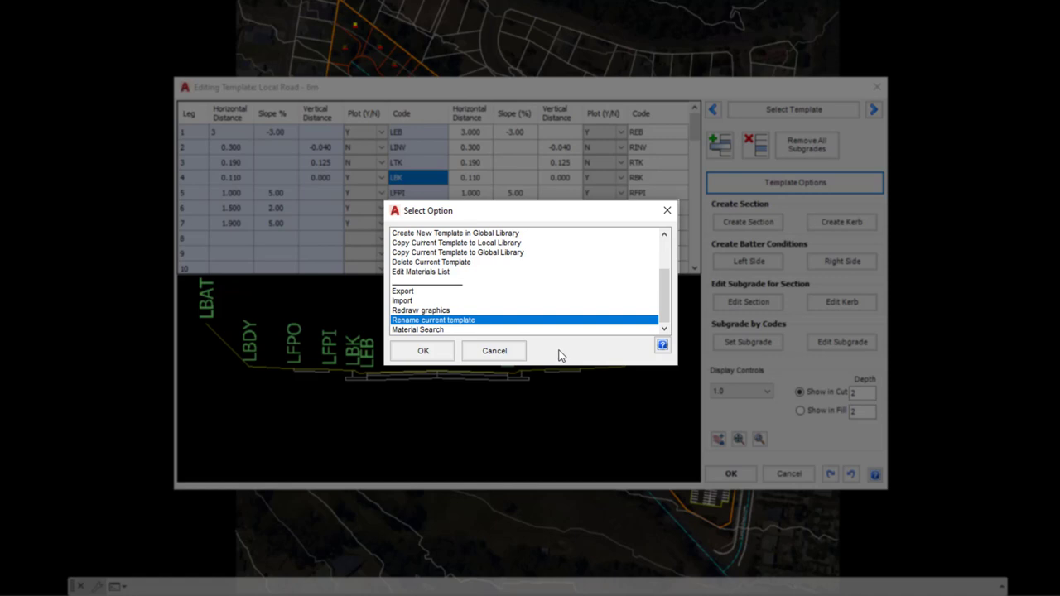
pyautogui.click(434, 273)
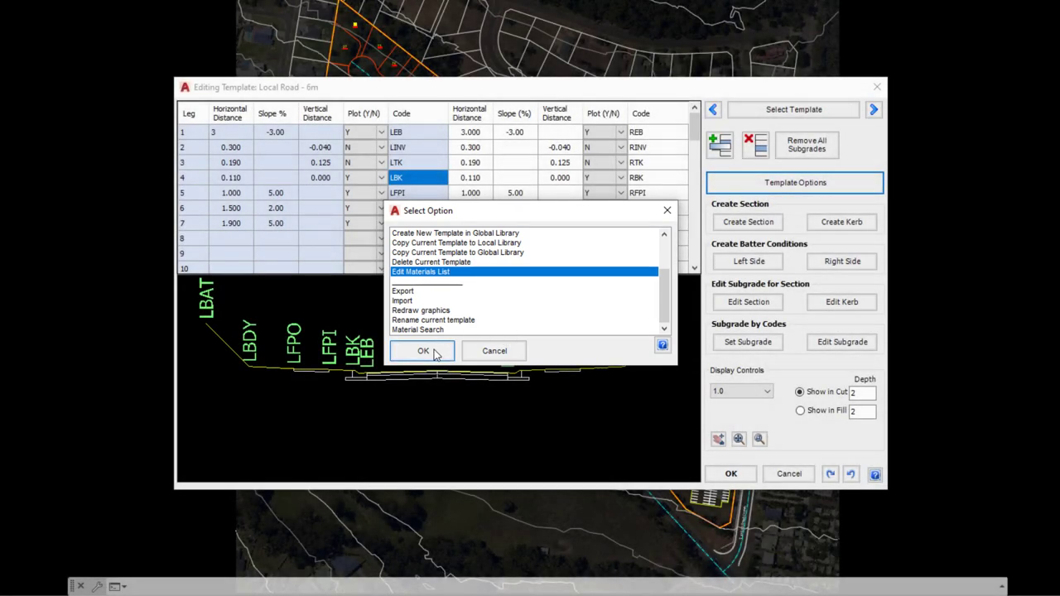
# Step: Run Edit Materials List, answer L for the local list, and confirm
pyautogui.click(435, 351)
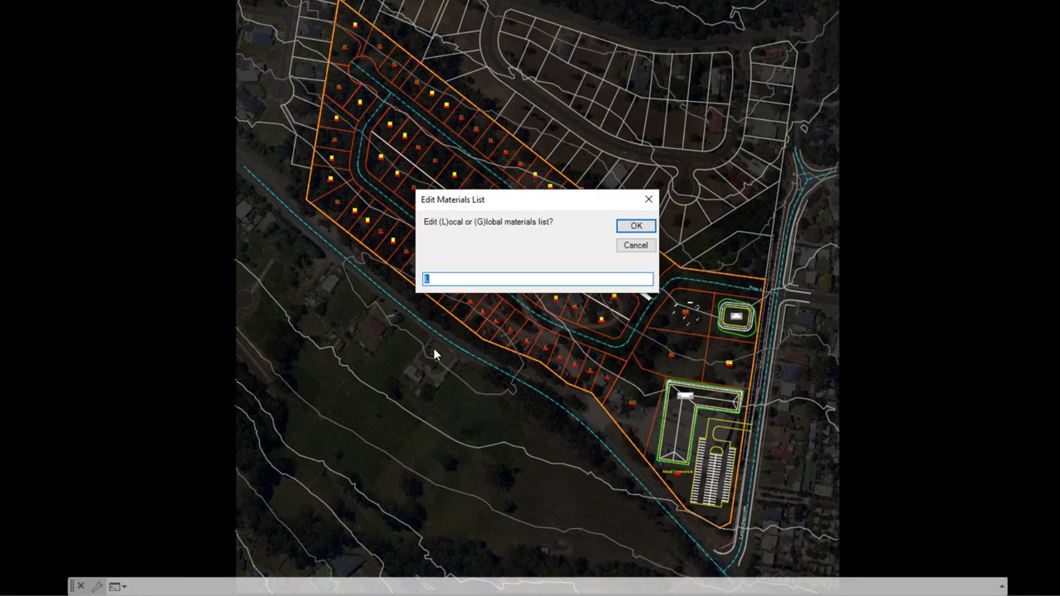
pyautogui.click(442, 280)
pyautogui.click(447, 229)
pyautogui.click(480, 230)
pyautogui.doubleClick(428, 278)
pyautogui.click(627, 232)
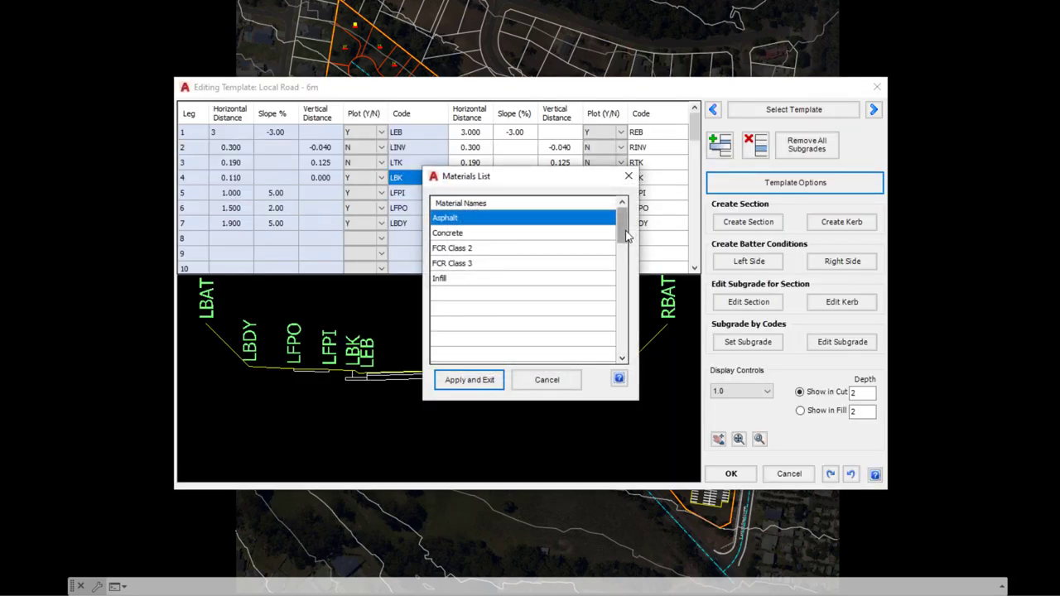
# Step: Look over the existing FCR Class 2, Concrete and Asphalt entries in the materials list
pyautogui.click(479, 248)
pyautogui.click(479, 234)
pyautogui.click(480, 220)
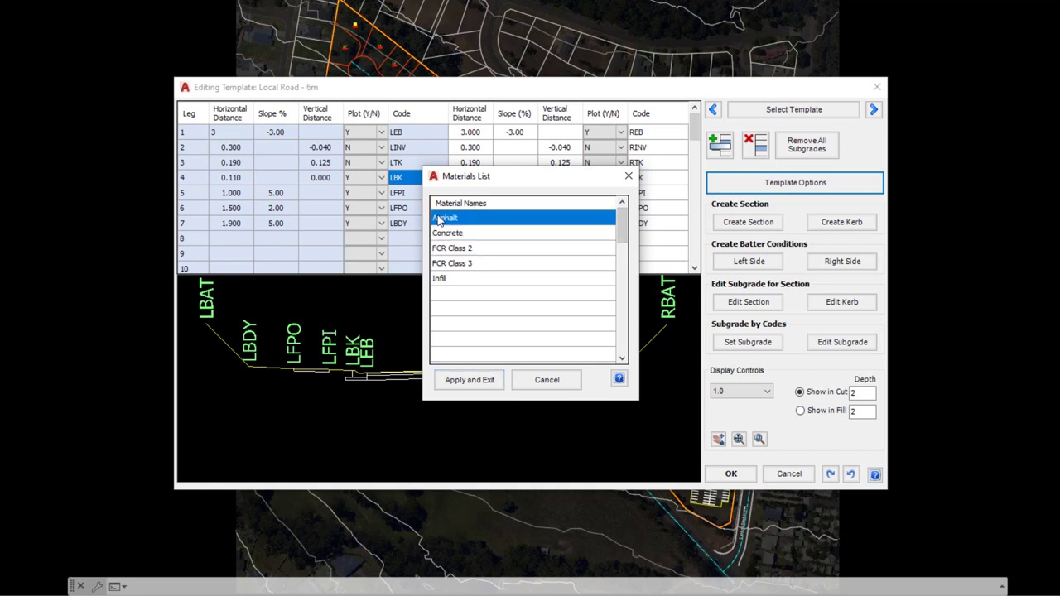
pyautogui.click(437, 217)
pyautogui.click(469, 235)
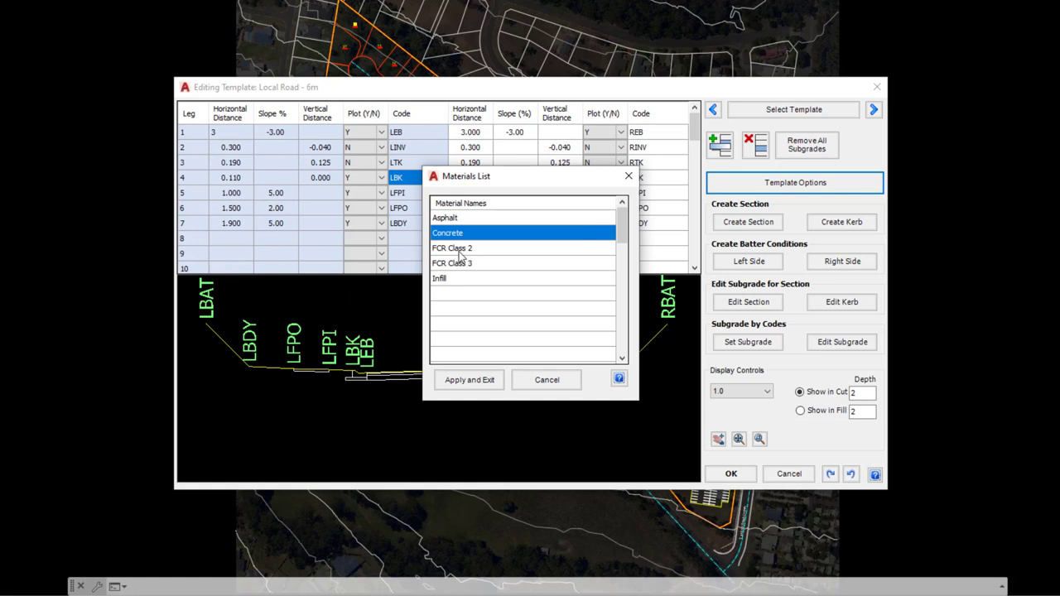
# Step: Add DGB20 and Sand below Infill, then apply and exit the materials list
pyautogui.click(445, 295)
pyautogui.click(455, 295)
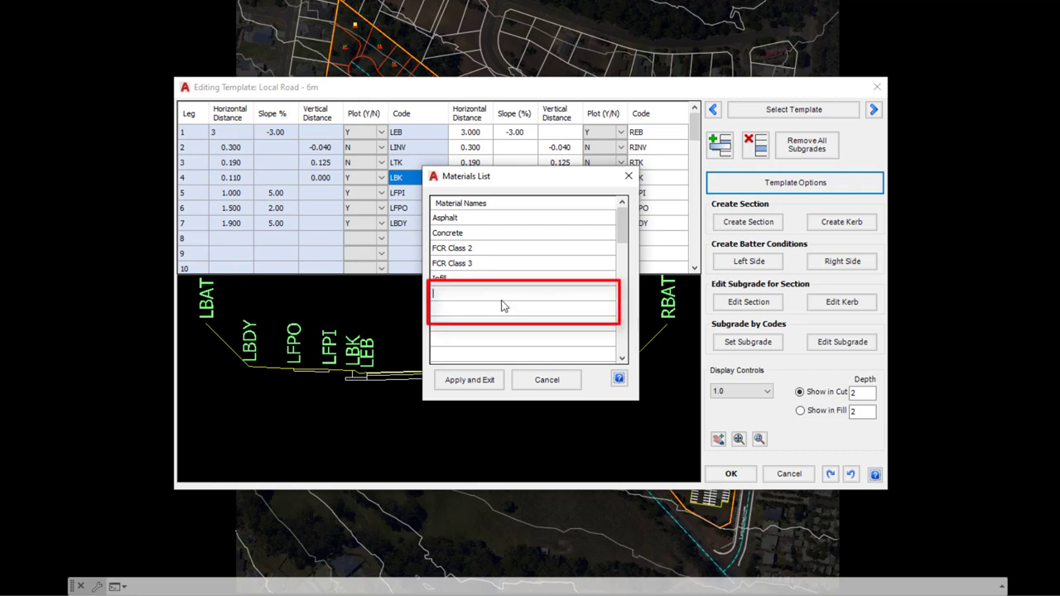
pyautogui.write('DGB20')
pyautogui.press('Return')
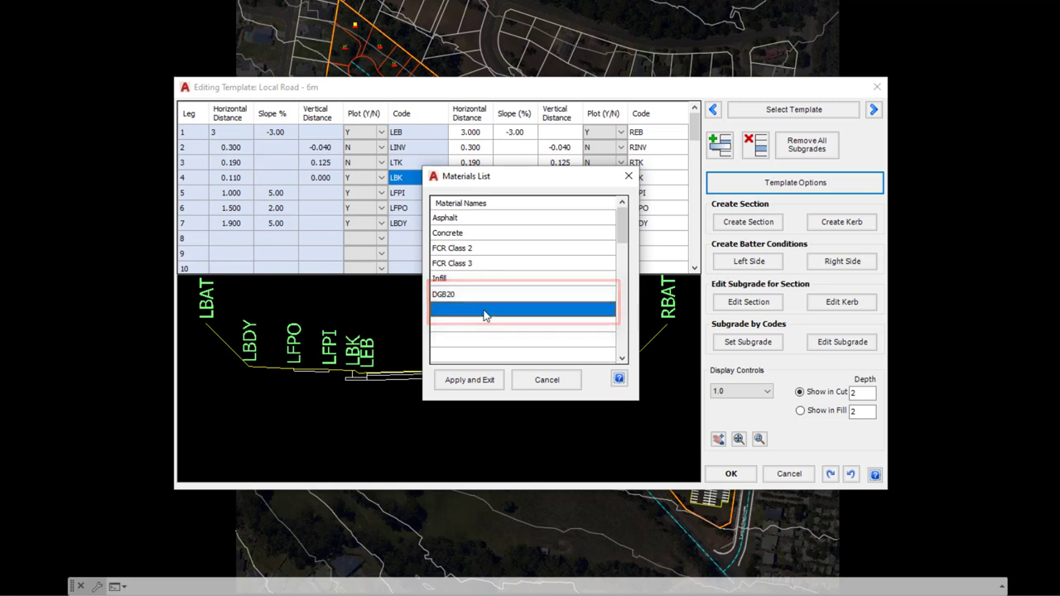
pyautogui.click(484, 311)
pyautogui.write('Sand')
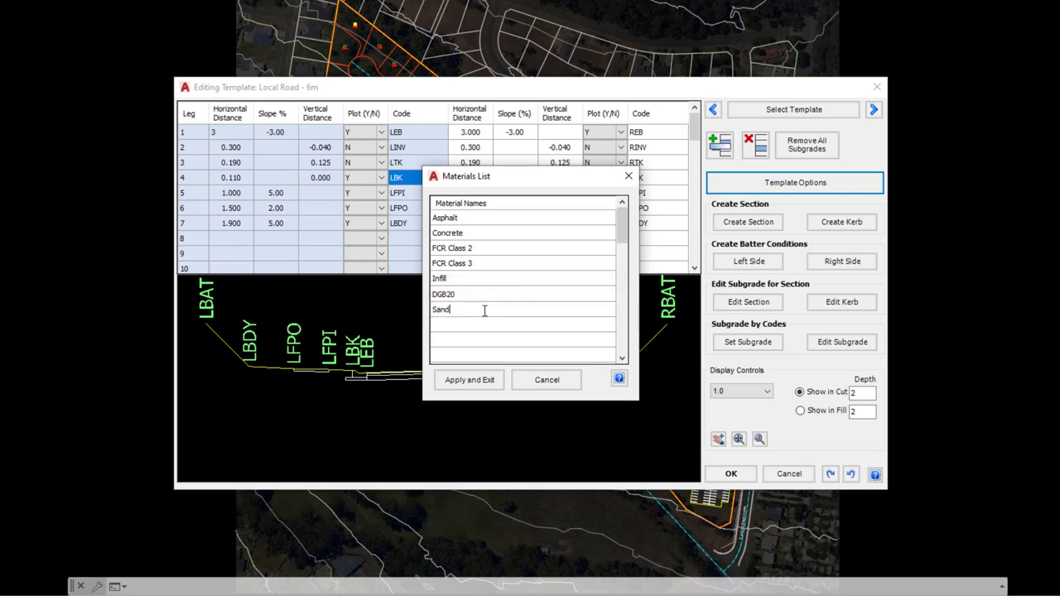
pyautogui.click(469, 381)
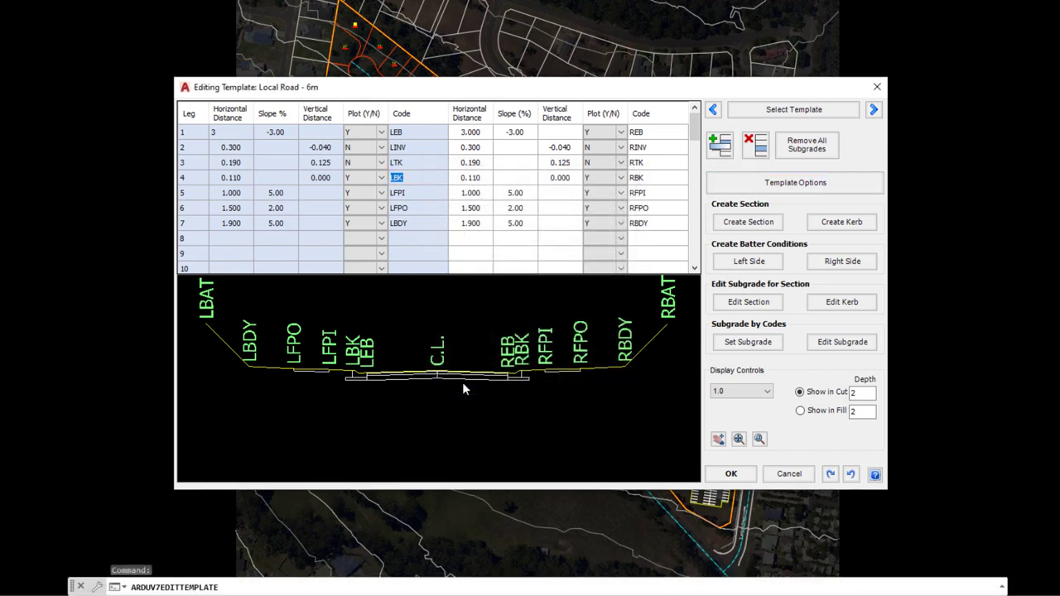